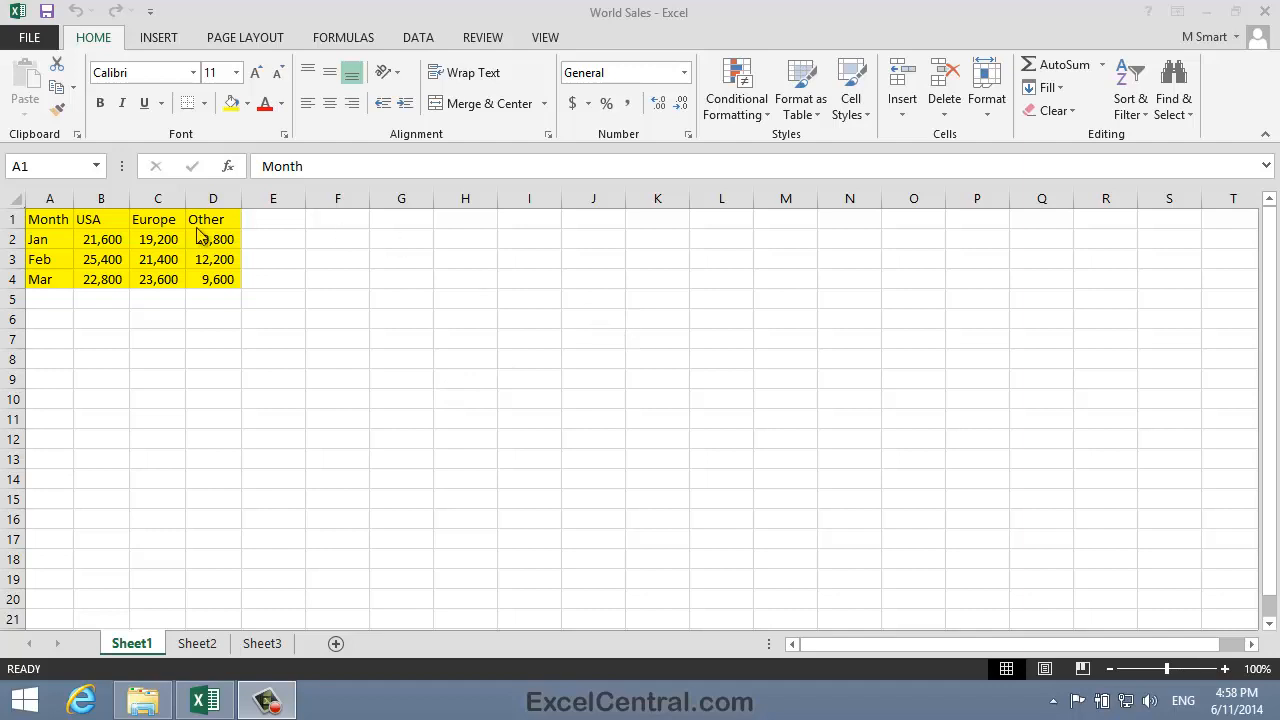
pyautogui.moveTo(40, 220); pyautogui.dragTo(207, 277)
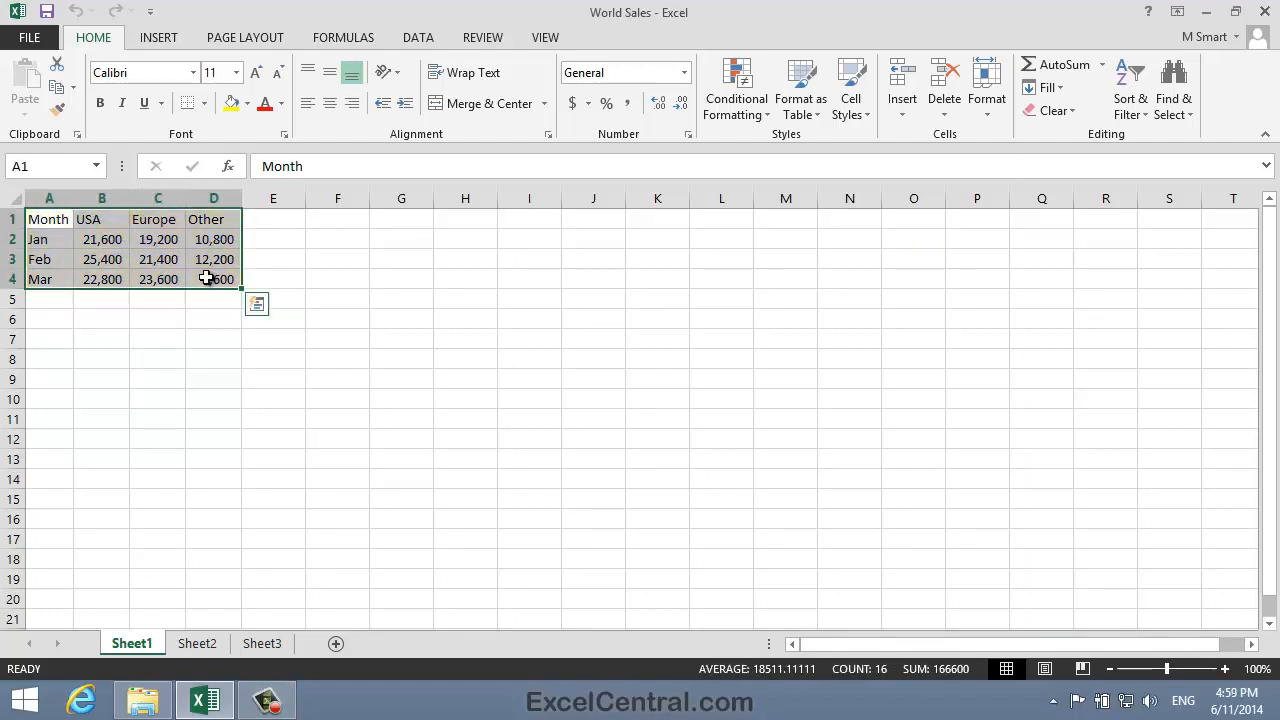
pyautogui.click(395, 323)
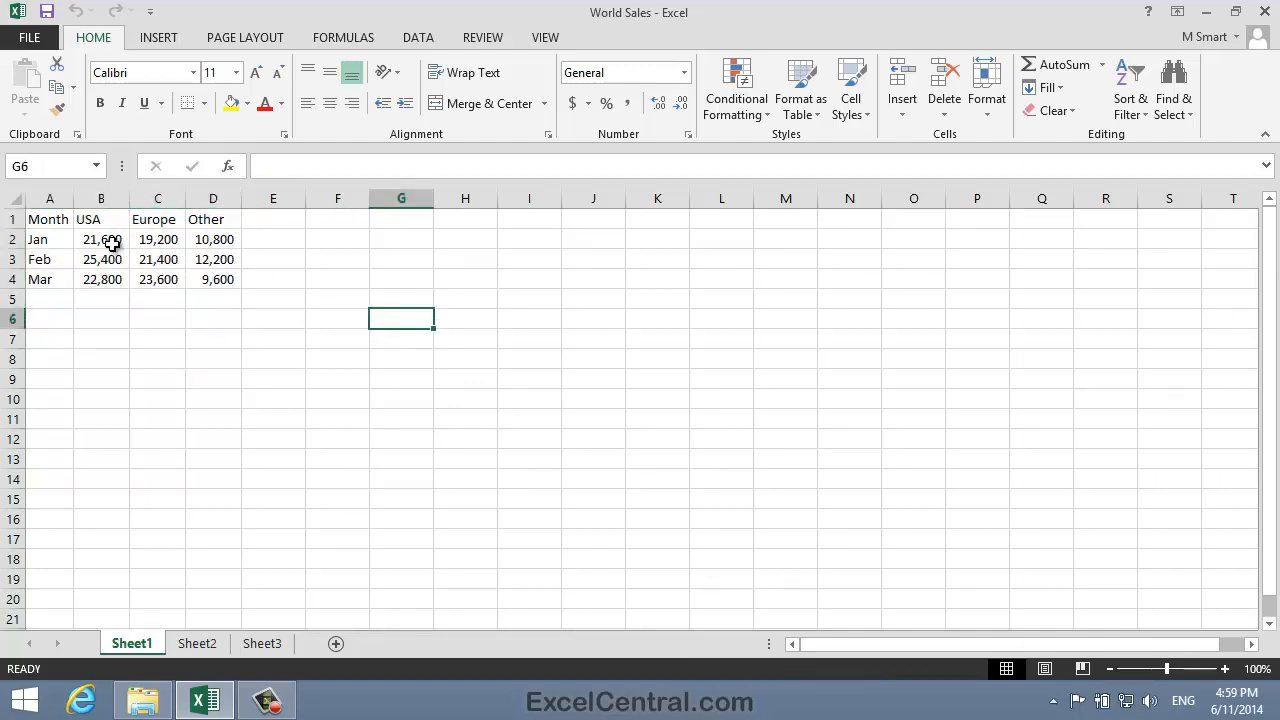
pyautogui.moveTo(94, 240); pyautogui.dragTo(214, 280)
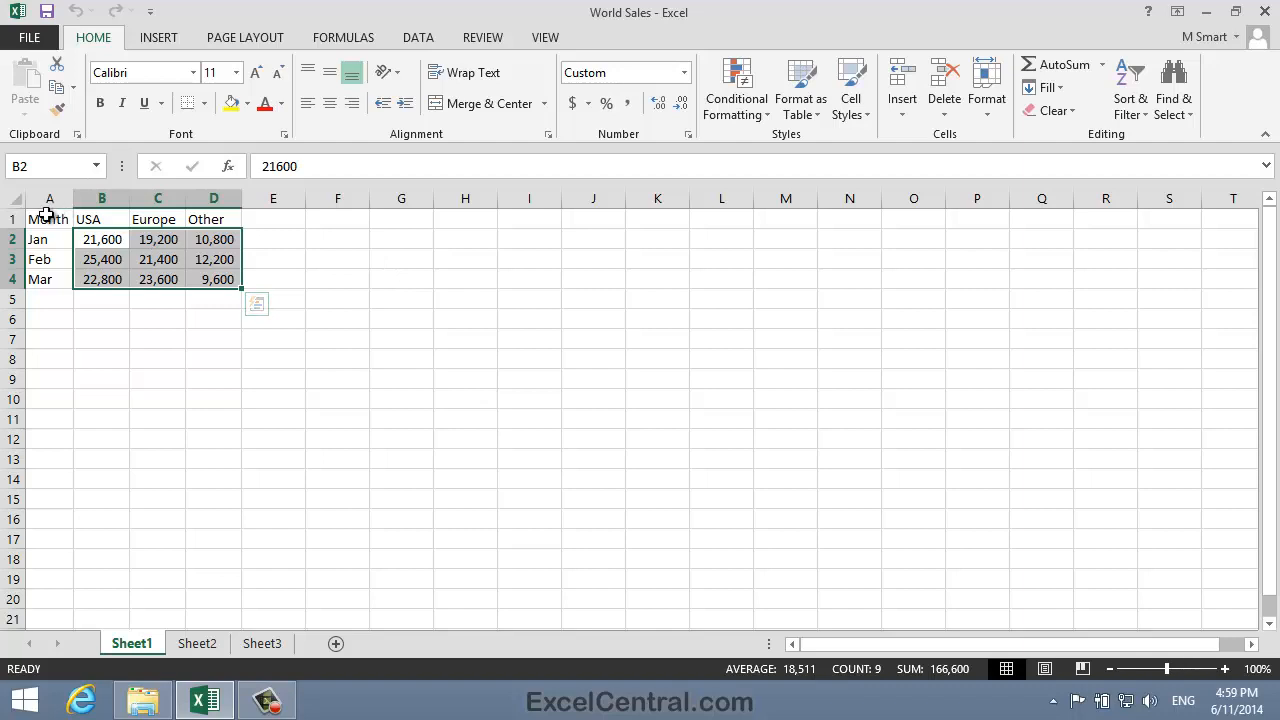
# Insert a 2-D clustered column chart from the range A1:D4, and delete that chart from the sheet.
pyautogui.moveTo(47, 218); pyautogui.dragTo(205, 280)
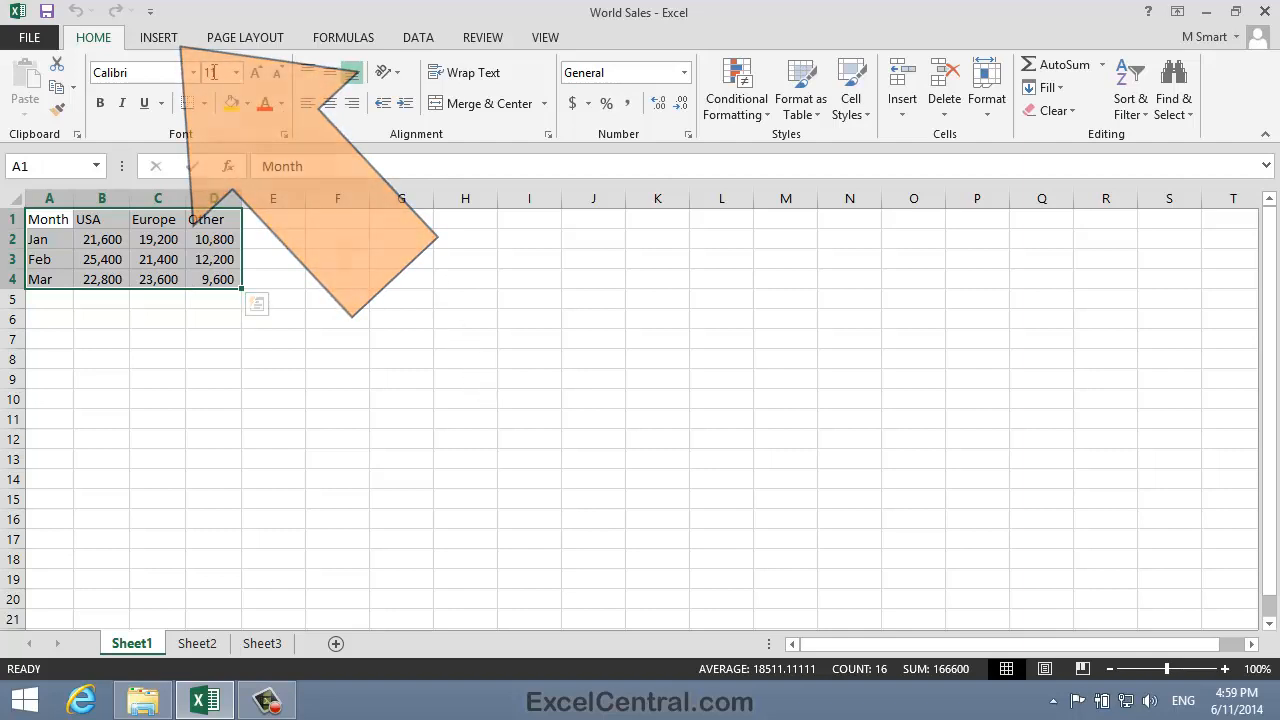
pyautogui.click(157, 40)
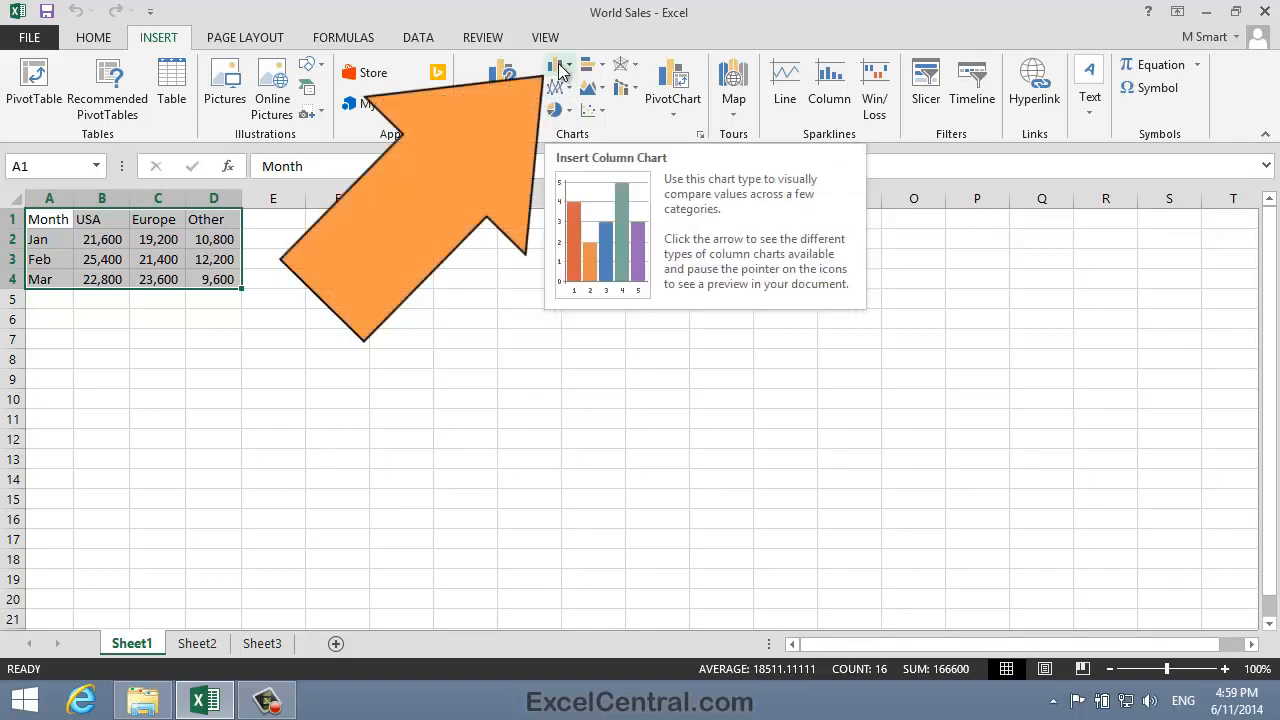
pyautogui.click(559, 70)
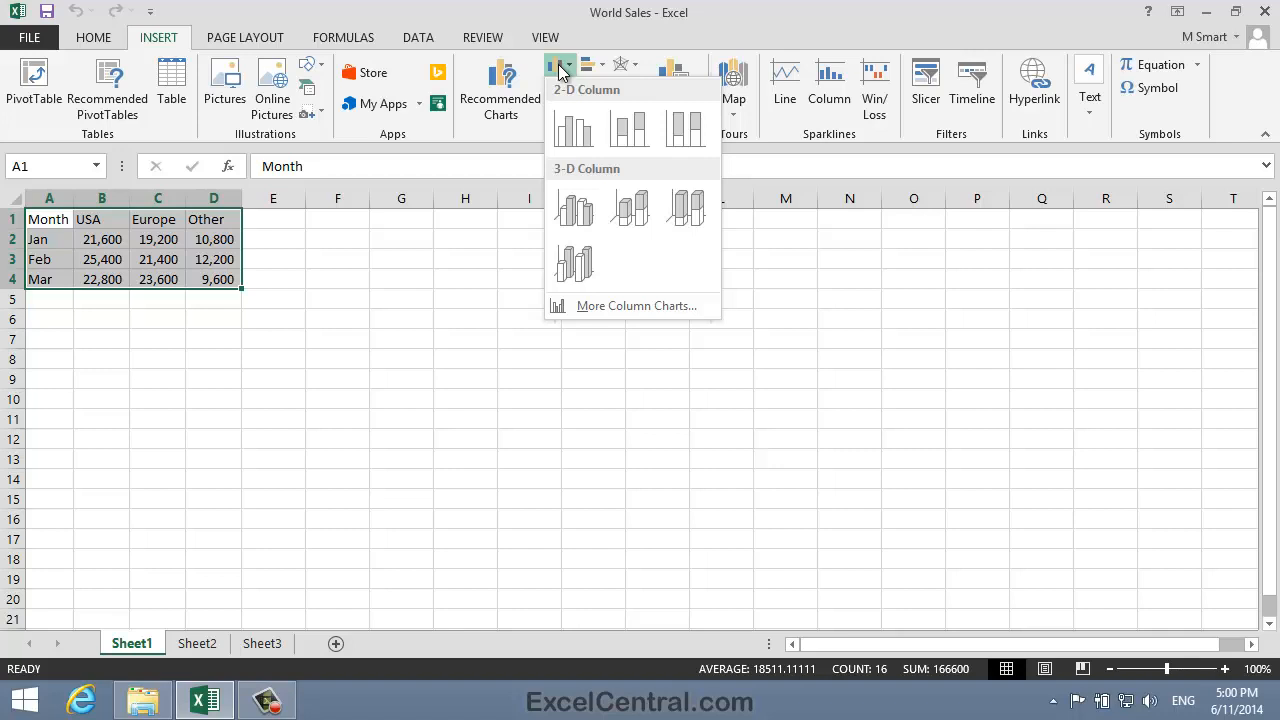
pyautogui.moveTo(568, 135)
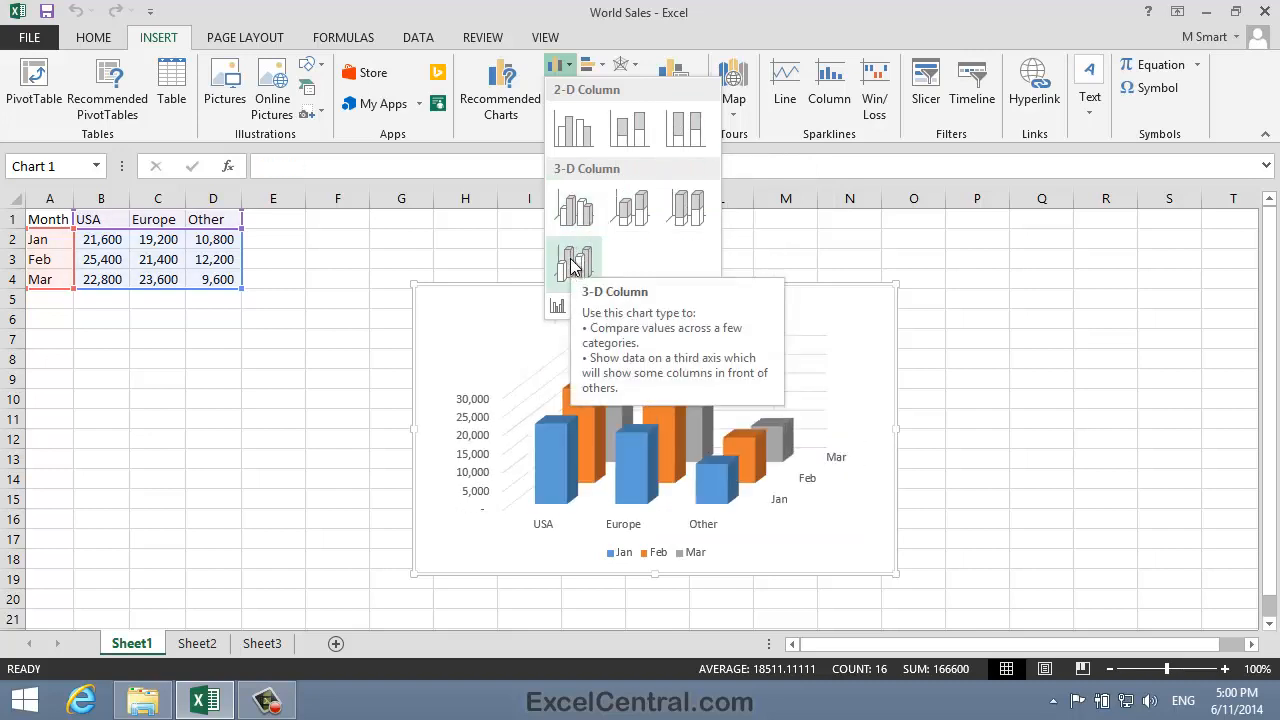
pyautogui.click(583, 140)
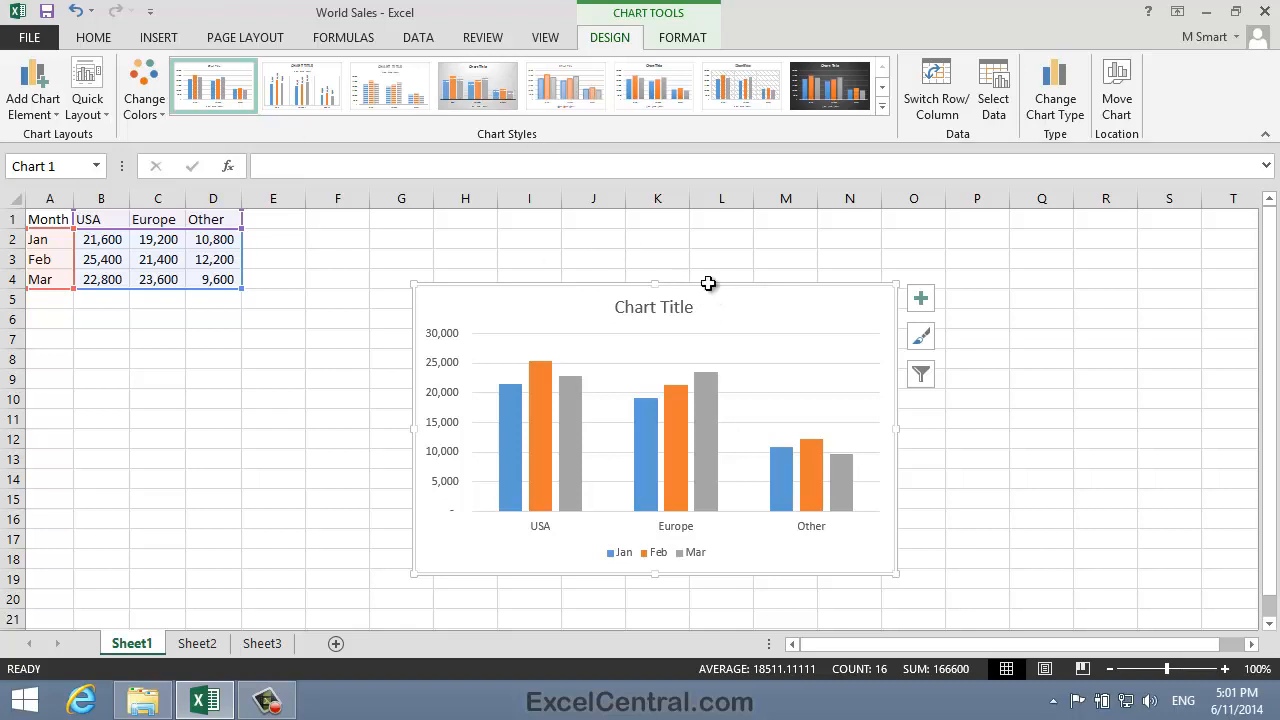
pyautogui.press('Delete')
pyautogui.click(662, 364)
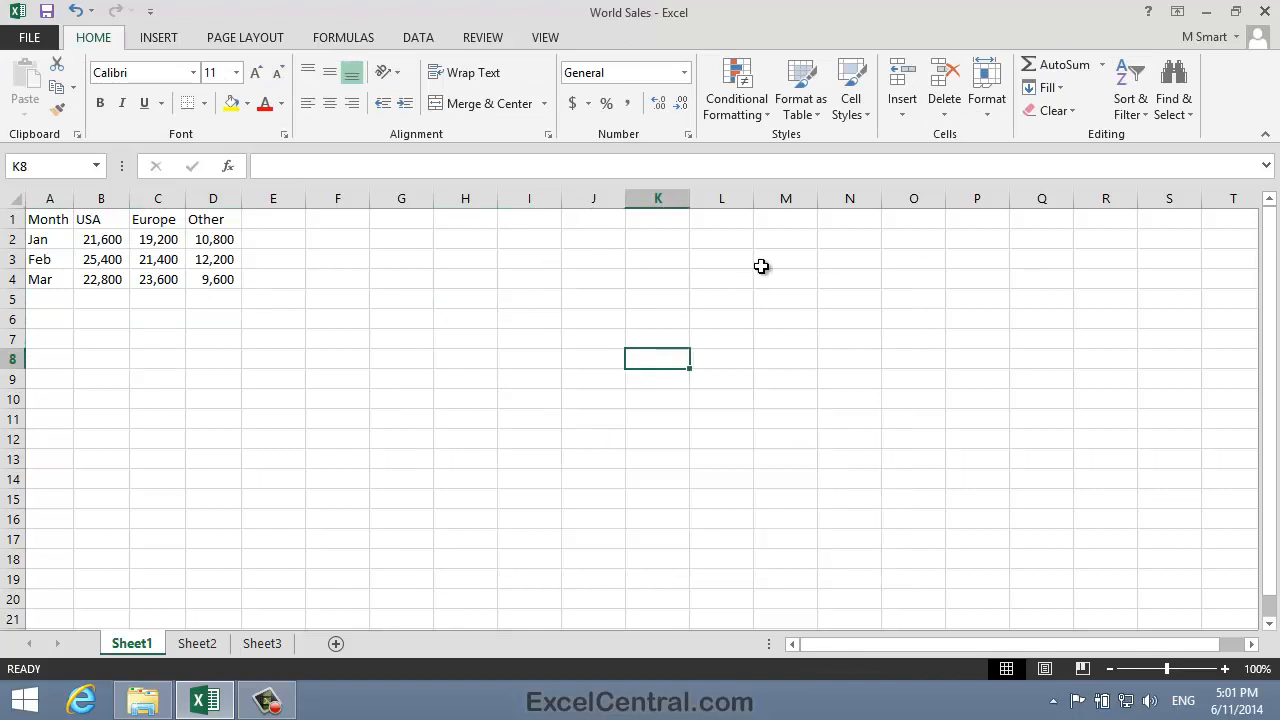
# Insert a 2-D clustered column chart with only cell C3 of the data selected, and delete that chart.
pyautogui.click(157, 259)
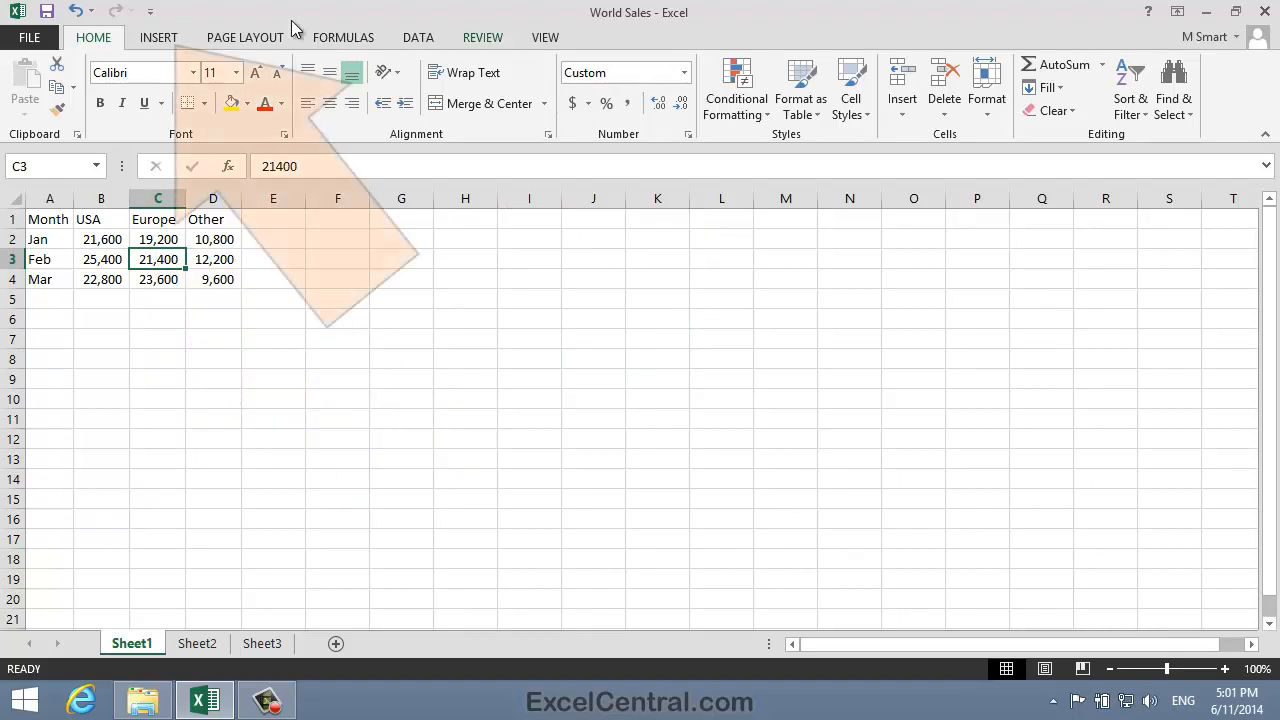
pyautogui.click(160, 38)
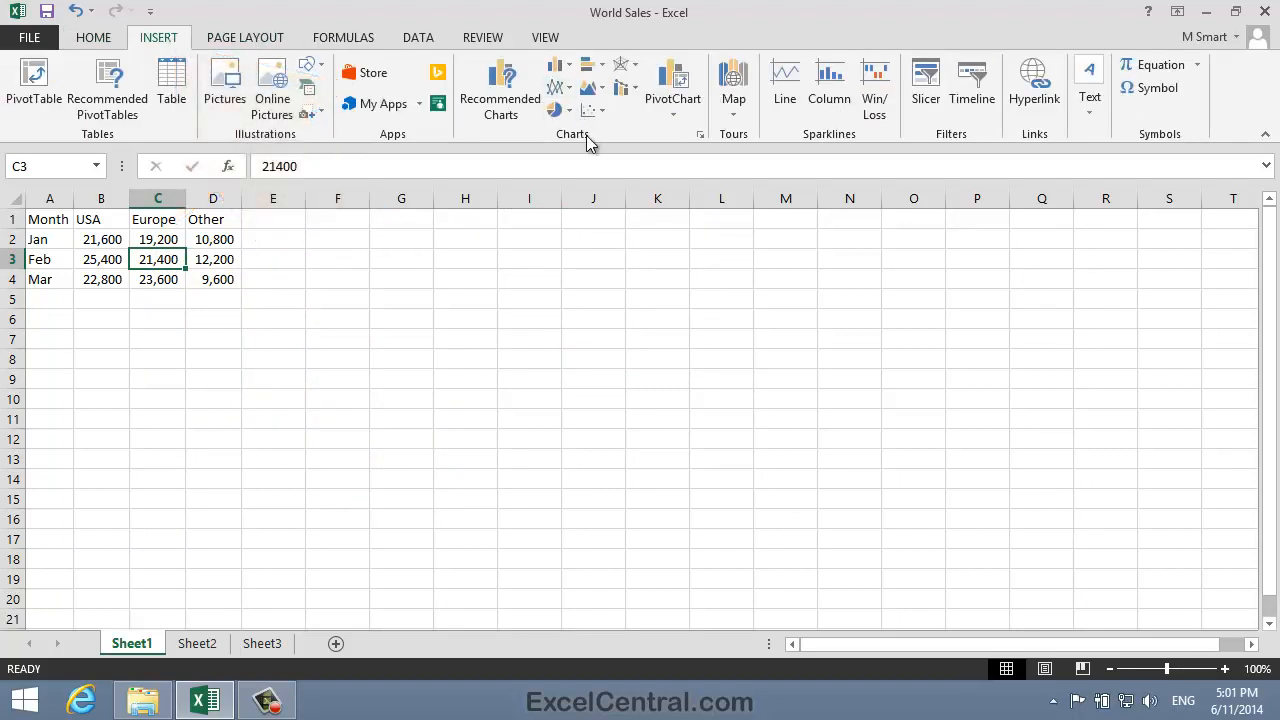
pyautogui.click(557, 73)
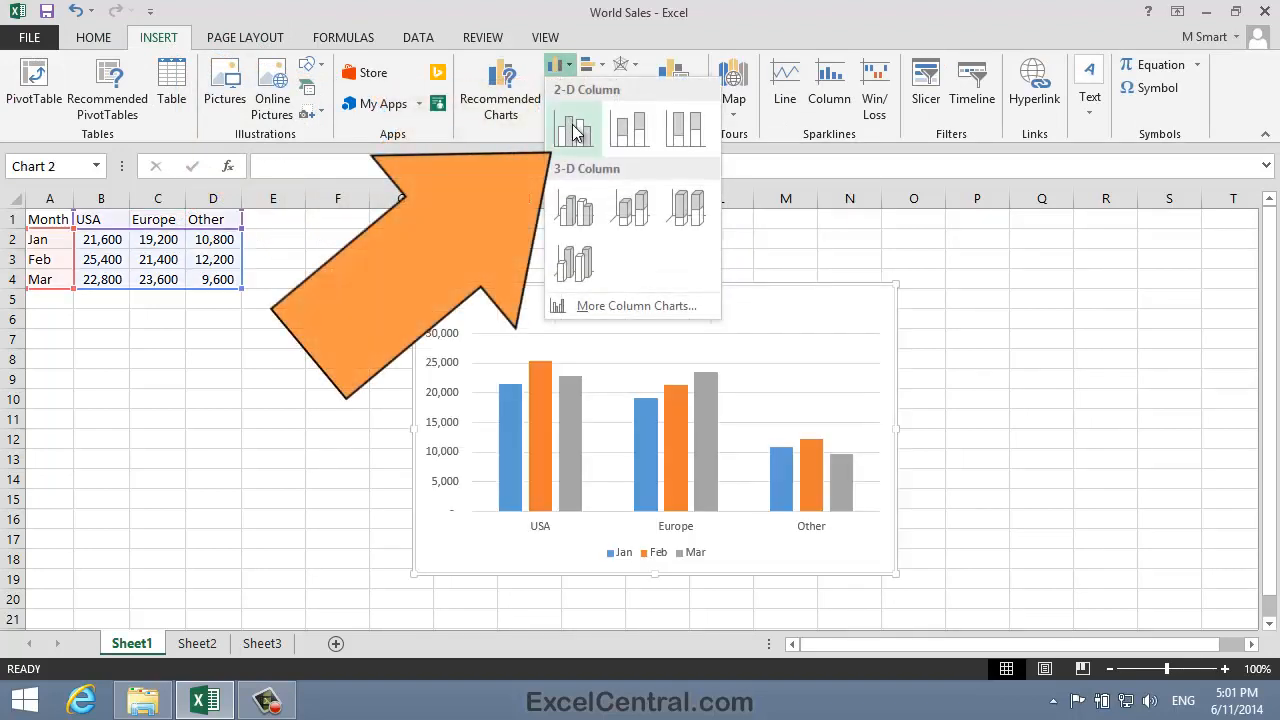
pyautogui.click(574, 131)
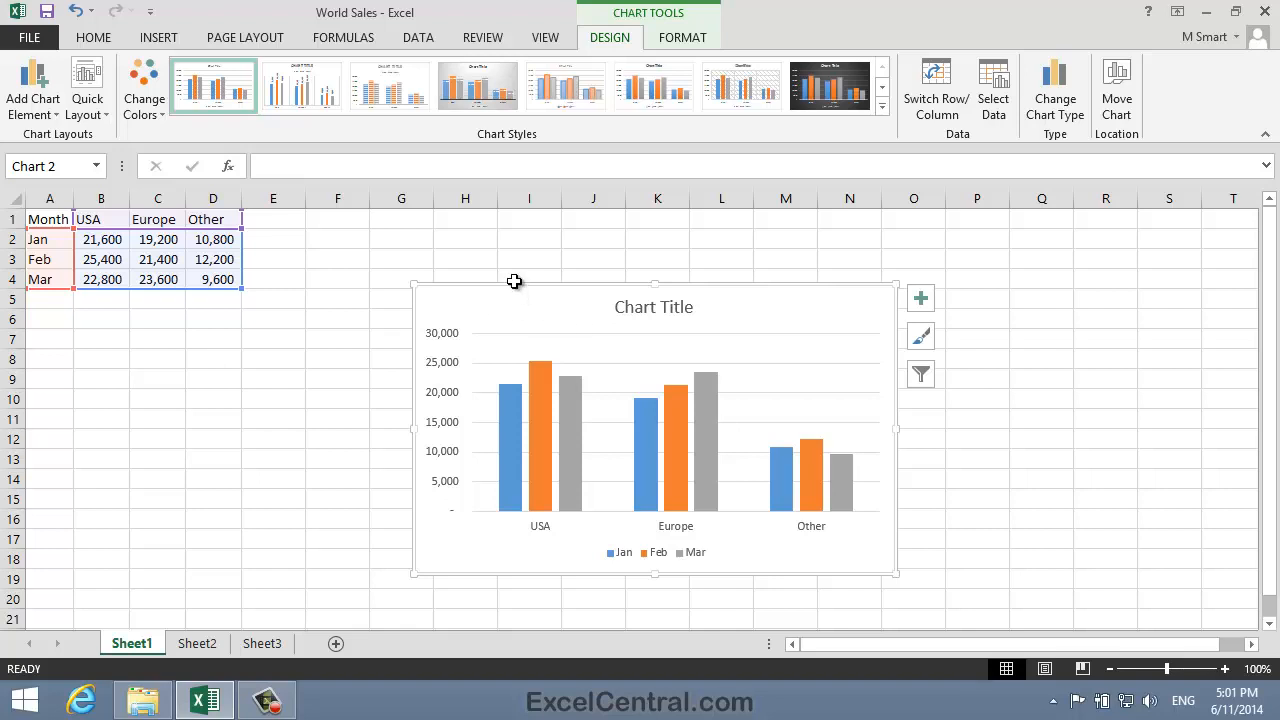
pyautogui.press('Delete')
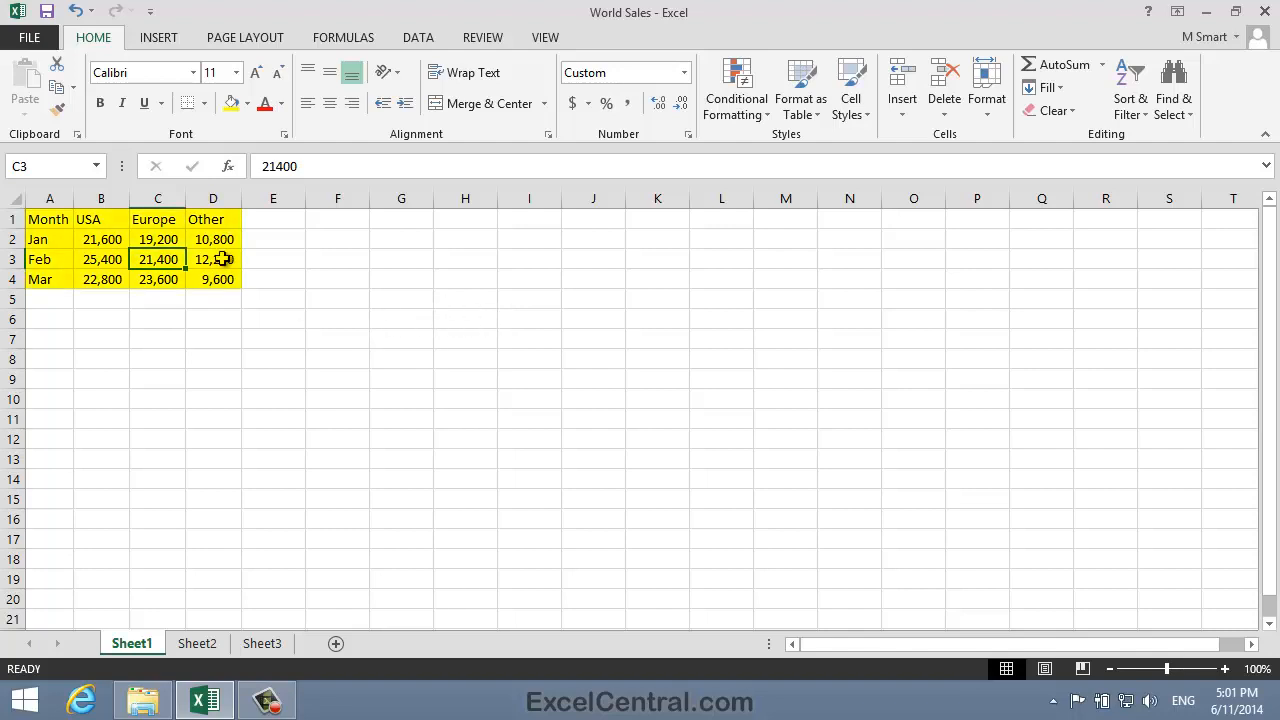
# Create a Clustered Column chart from the range A1:D4 using Quick Analysis.
pyautogui.moveTo(40, 219); pyautogui.dragTo(204, 279)
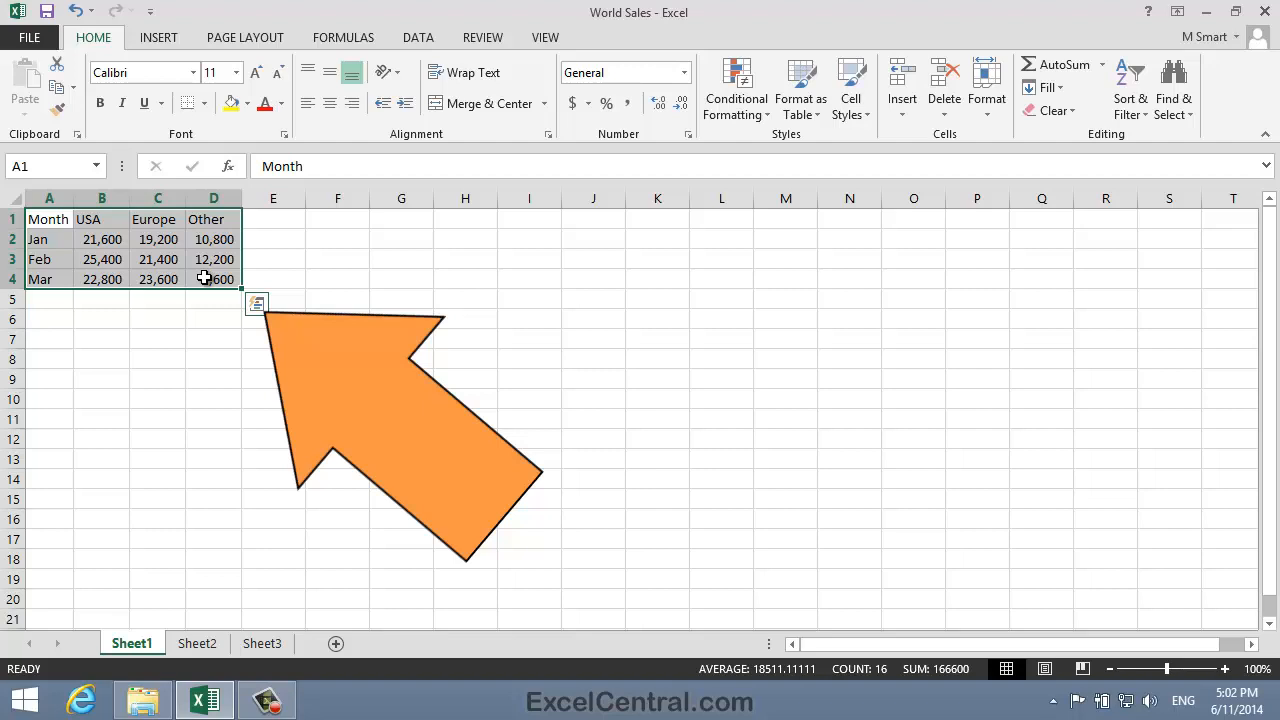
pyautogui.click(257, 305)
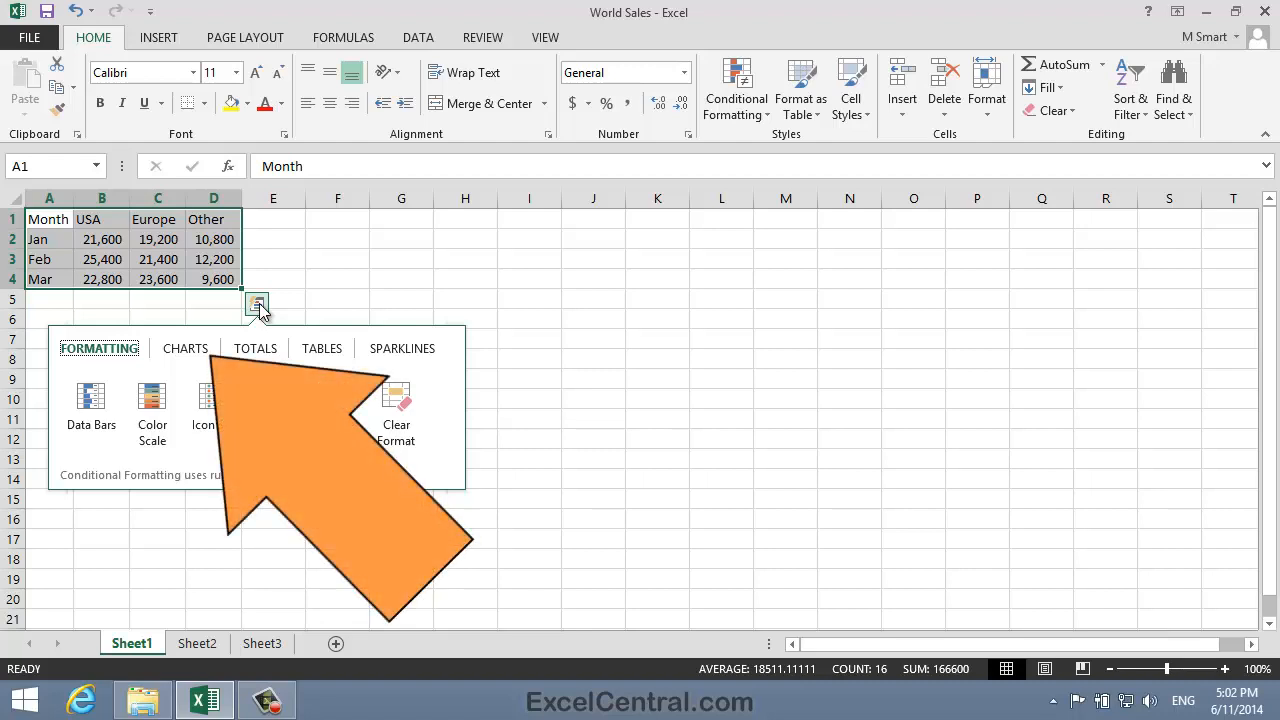
pyautogui.click(190, 352)
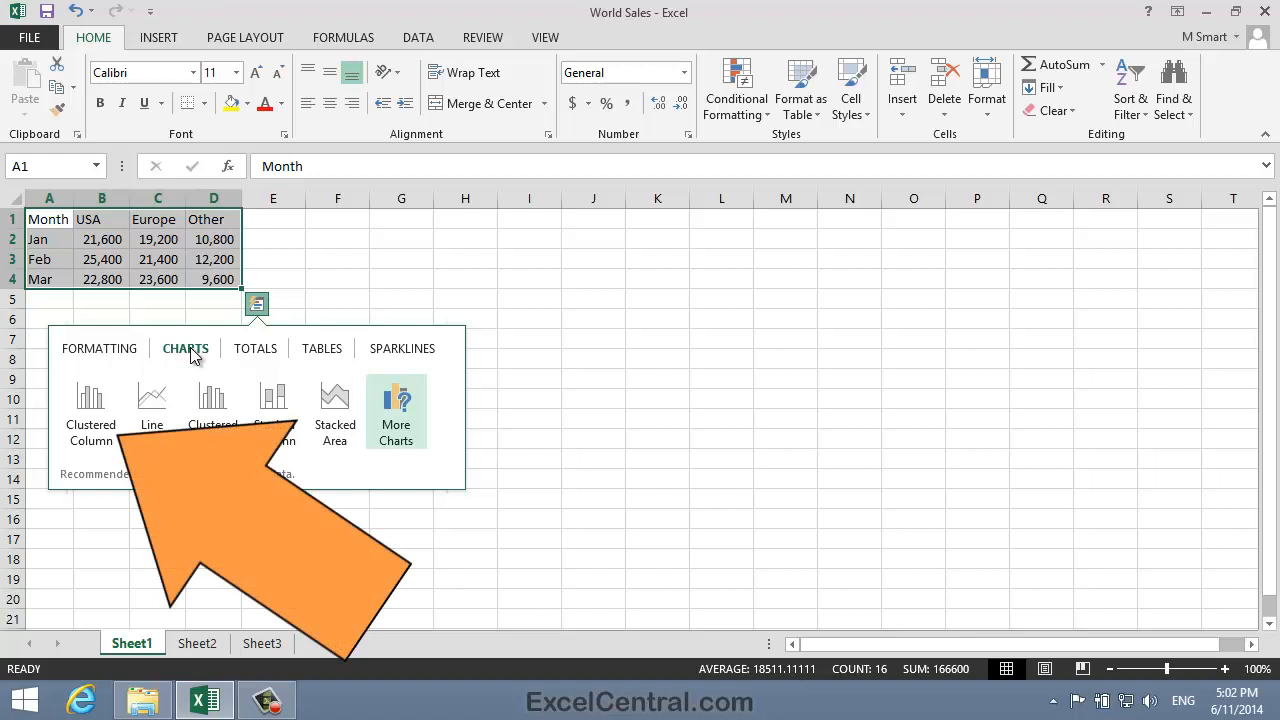
pyautogui.click(85, 415)
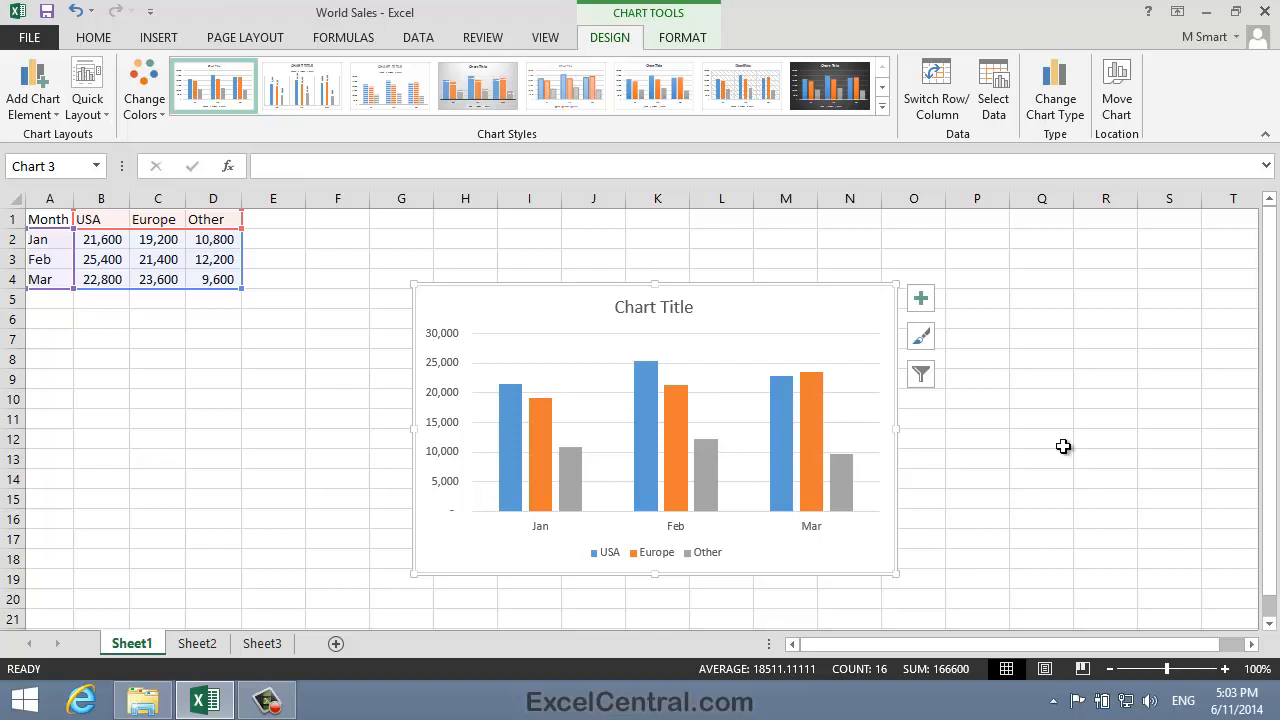
# Deselect and reselect the chart to examine its contextual chart tools and highlighted source range.
pyautogui.click(204, 403)
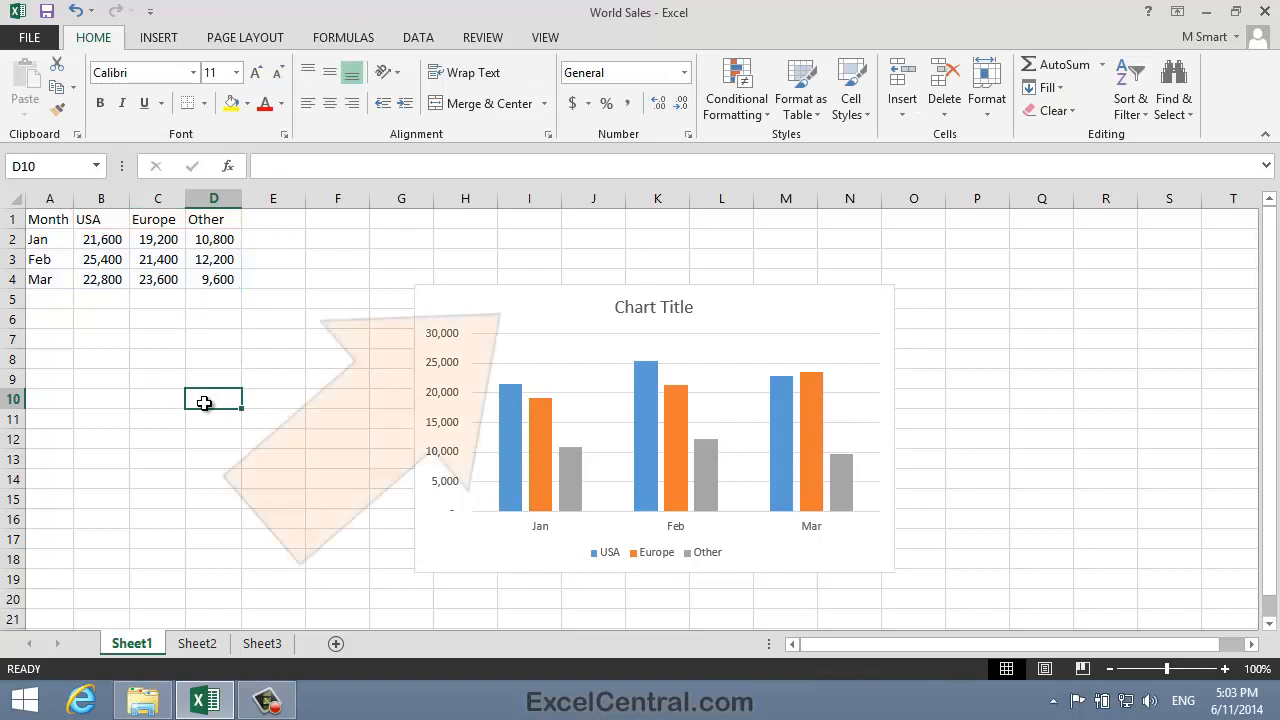
pyautogui.click(513, 304)
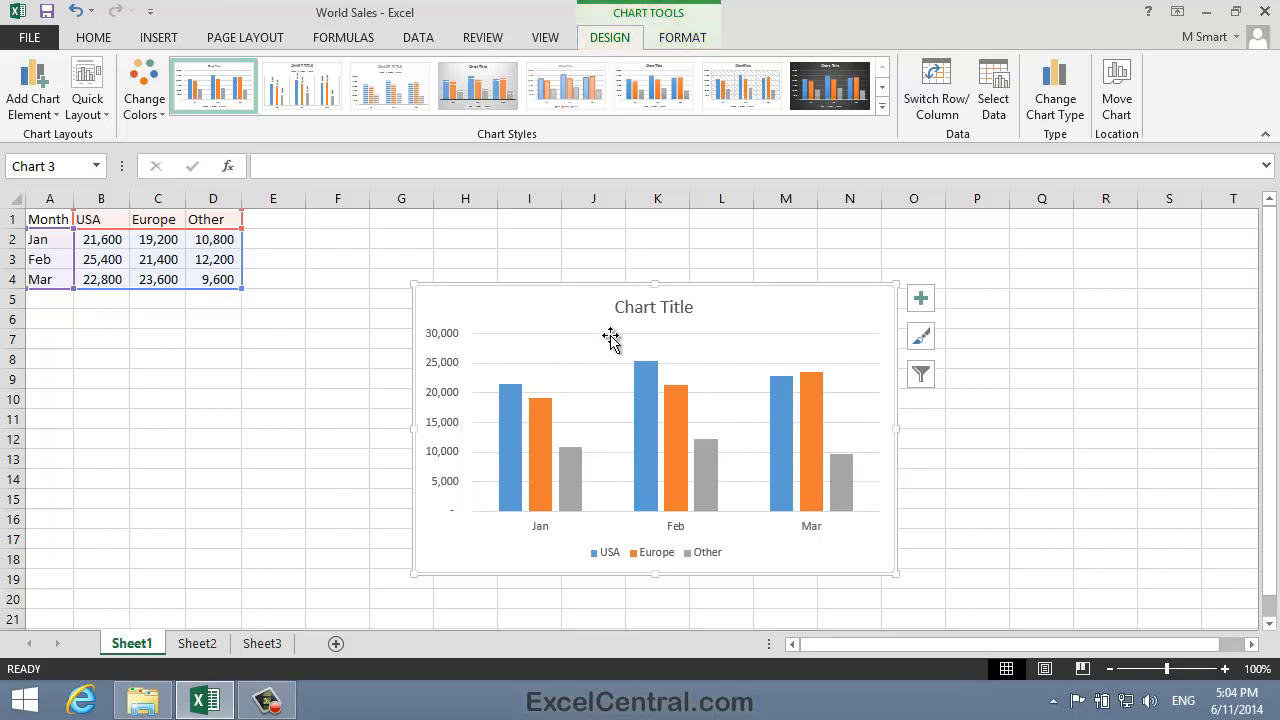
pyautogui.click(331, 340)
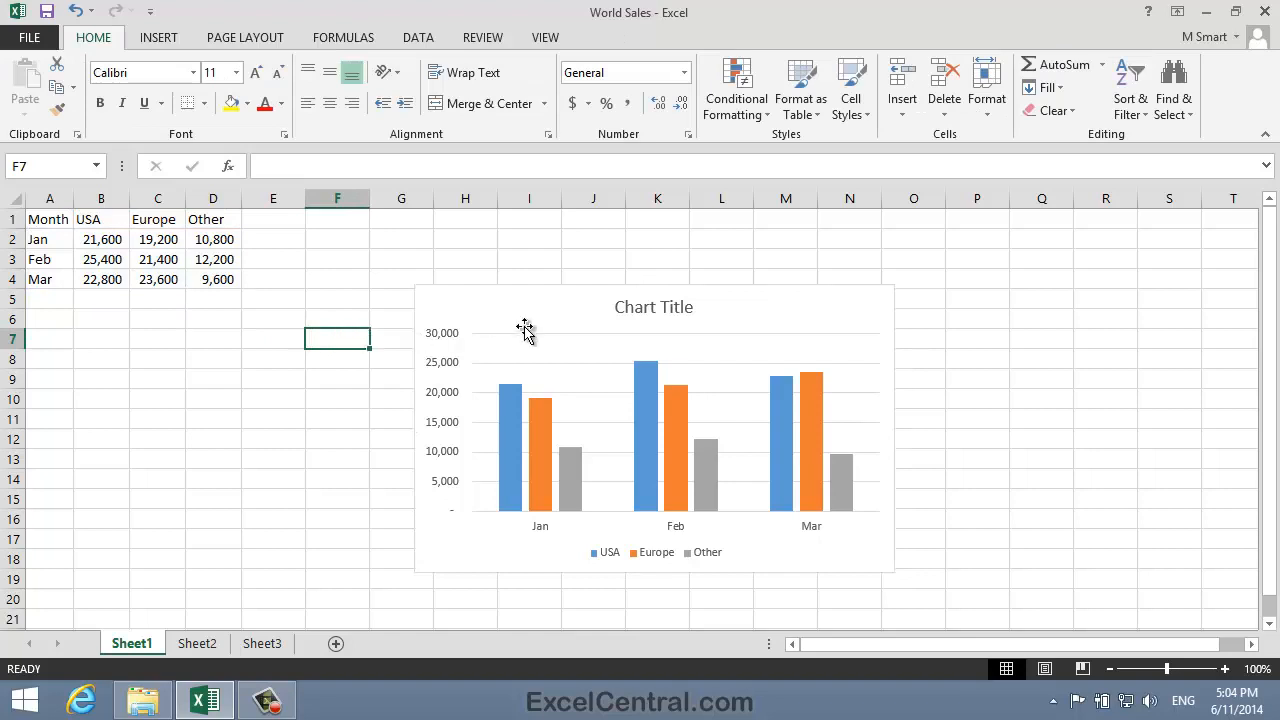
pyautogui.click(550, 304)
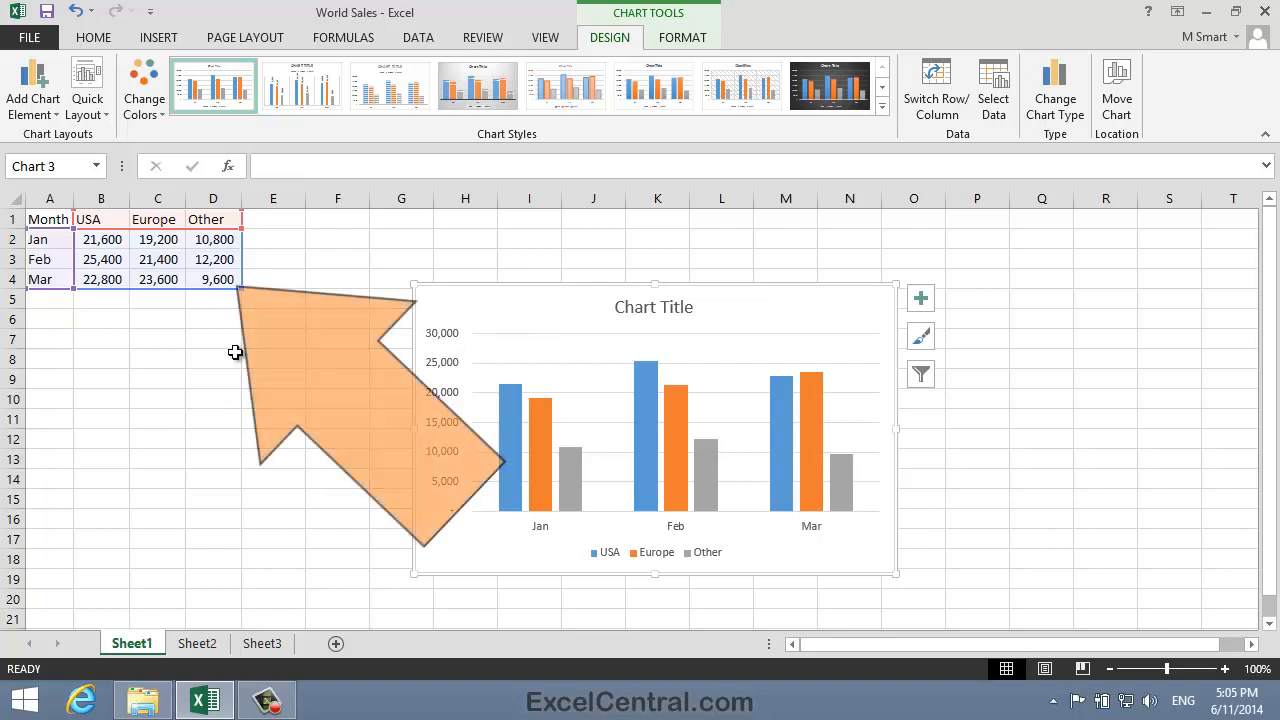
# Set the March sales value for Other in cell D4 to 25000.
pyautogui.click(227, 279)
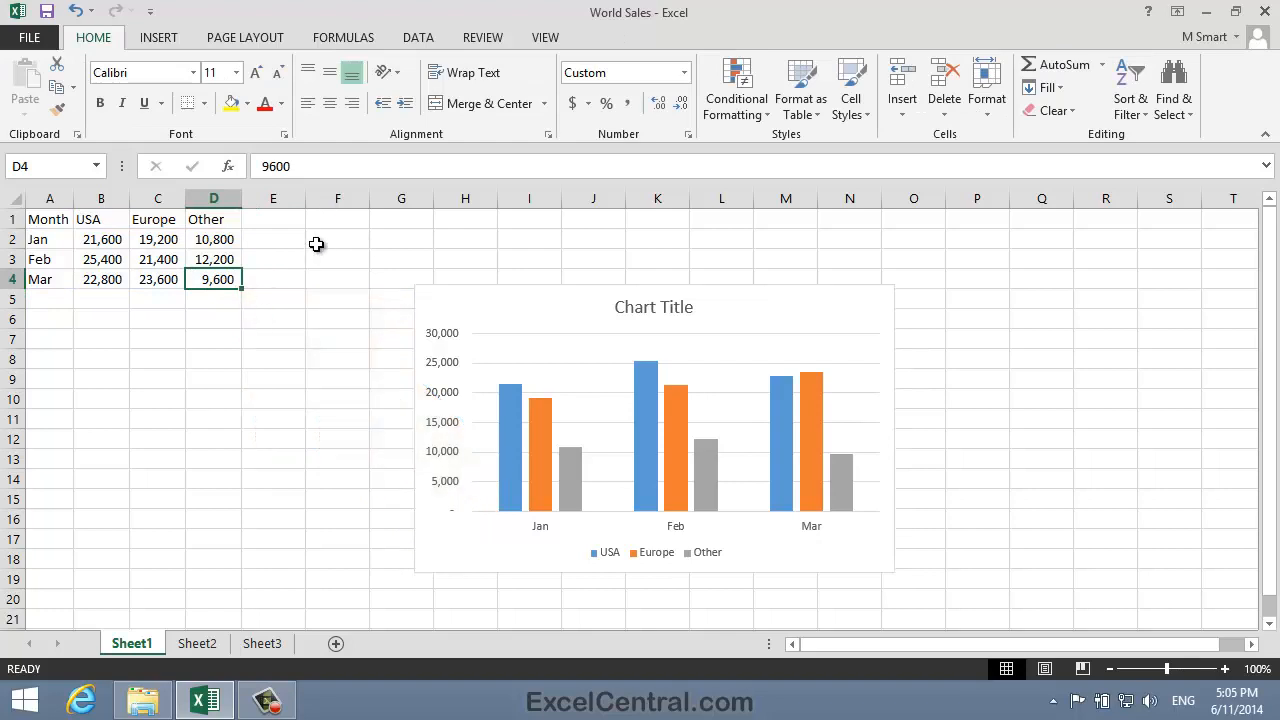
pyautogui.write('2')
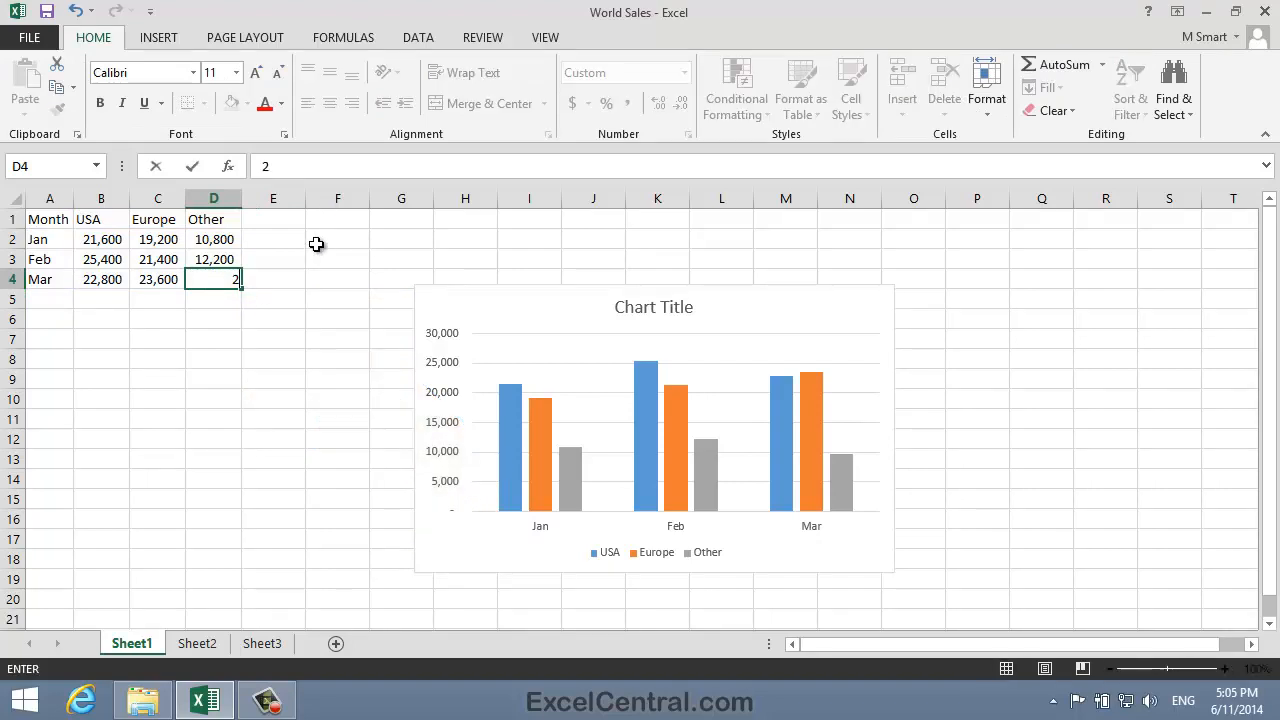
pyautogui.write('5000')
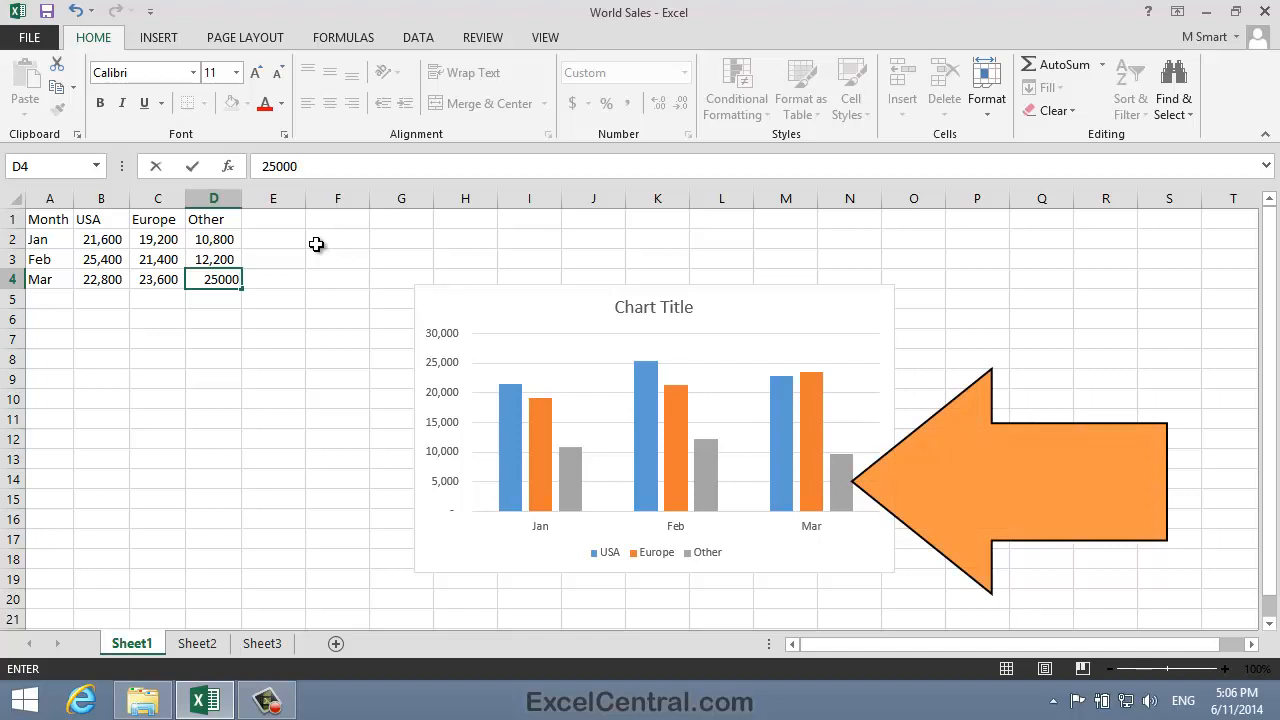
pyautogui.press('Return')
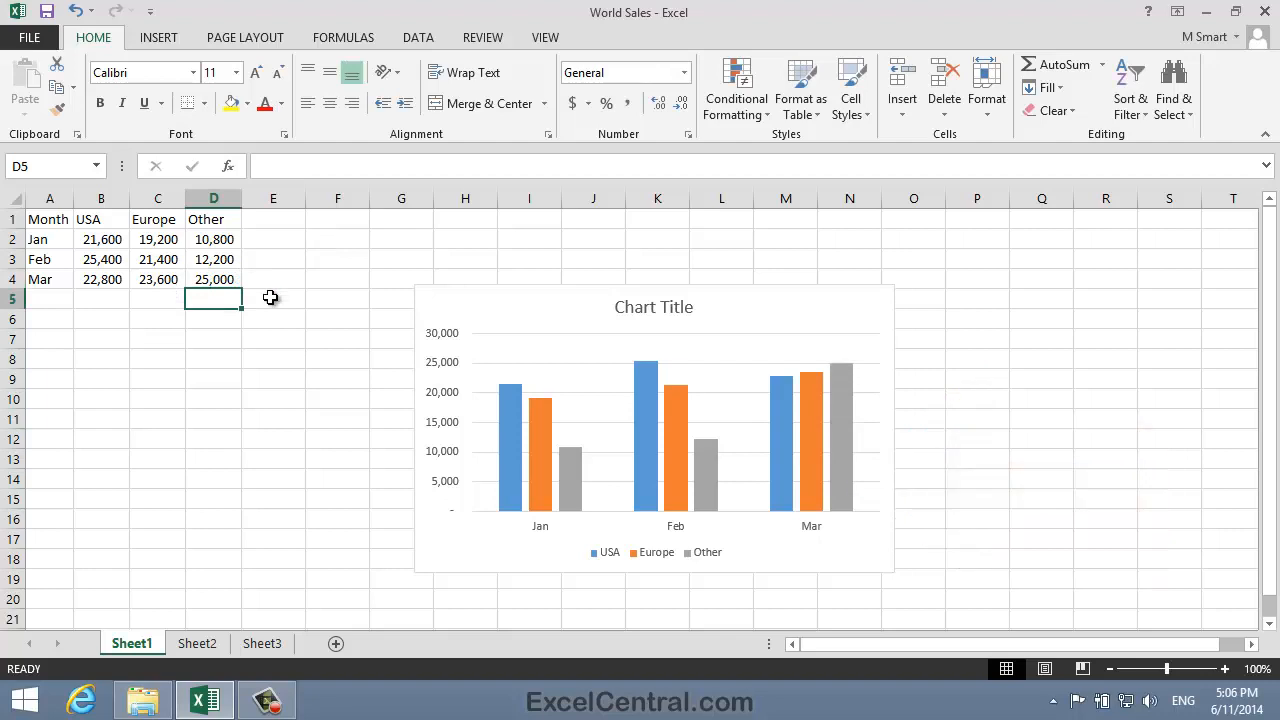
# Restore the March sales value for Other in cell D4 to 9600.
pyautogui.click(211, 278)
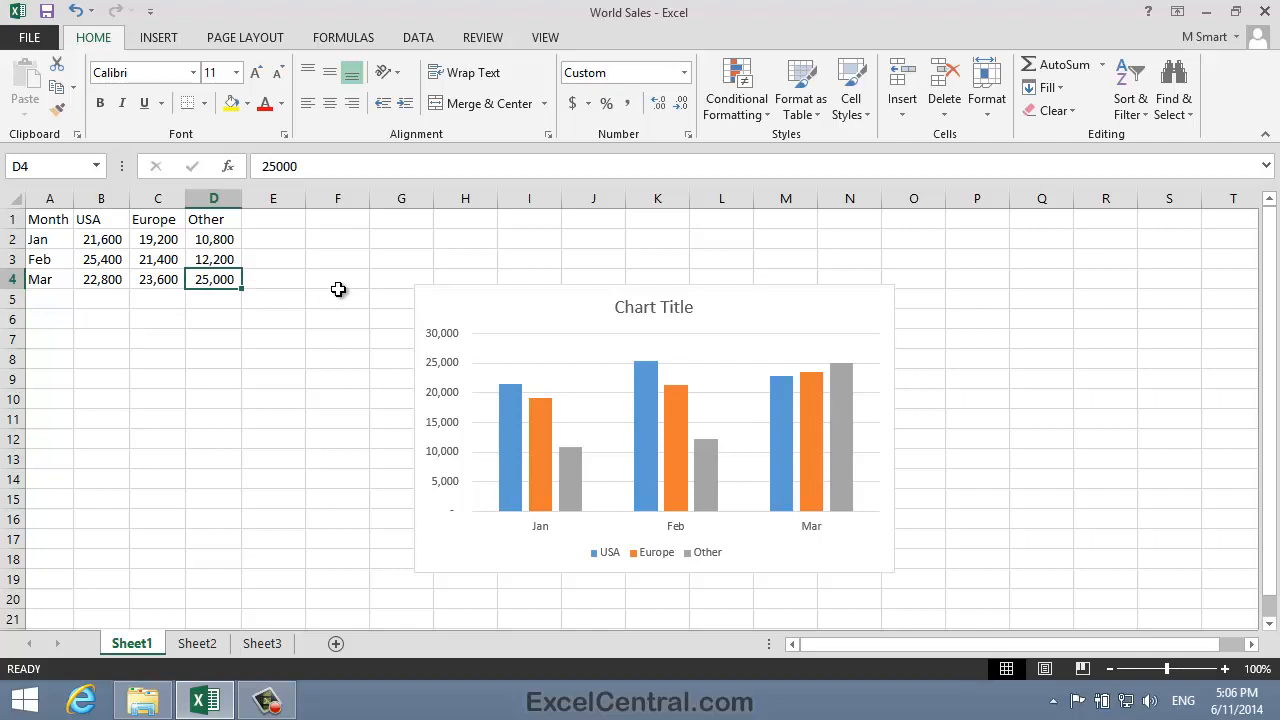
pyautogui.write('960')
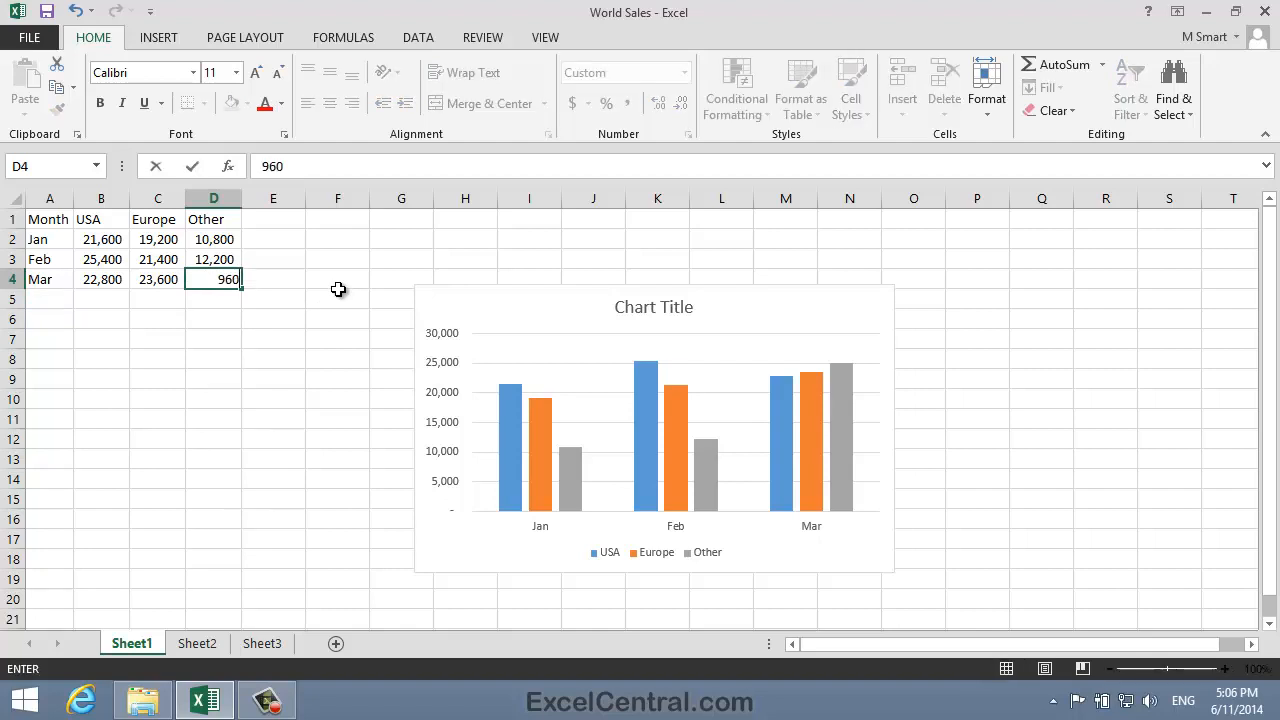
pyautogui.write('0')
pyautogui.press('Return')
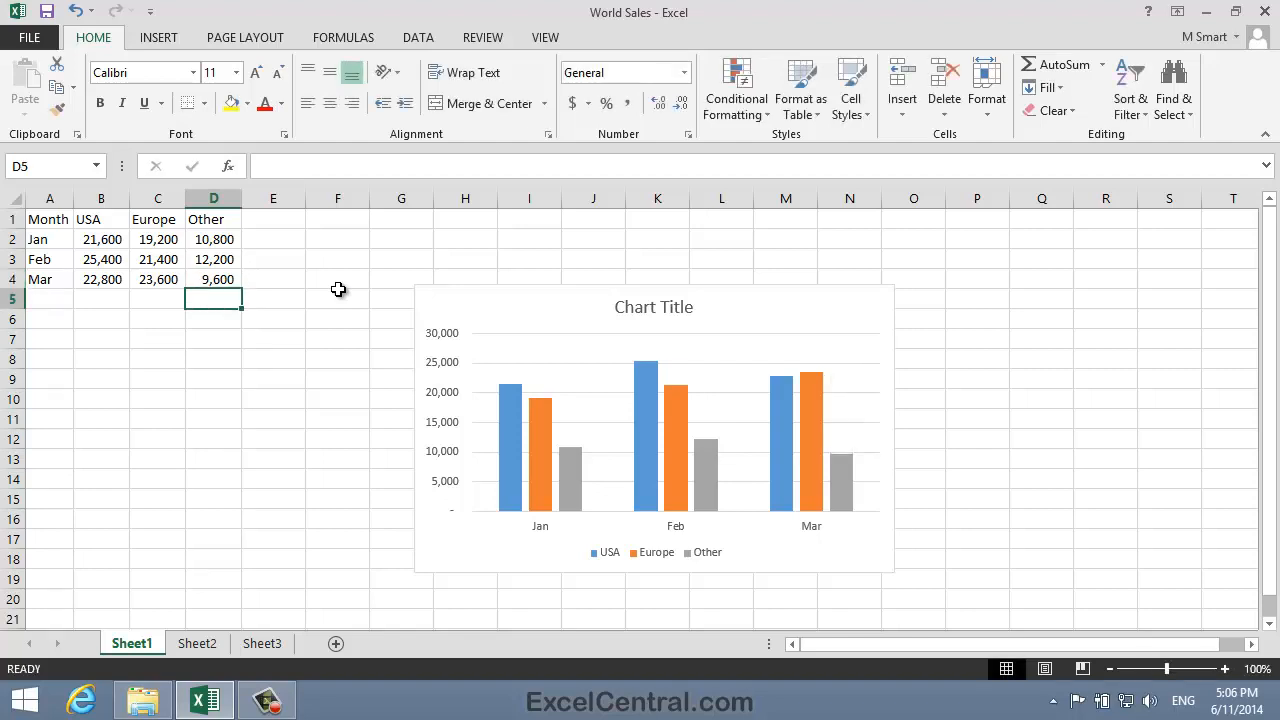
# Save the workbook as World Sales-1 in the Excel 2013 Essential Skills folder.
pyautogui.click(30, 38)
pyautogui.click(57, 240)
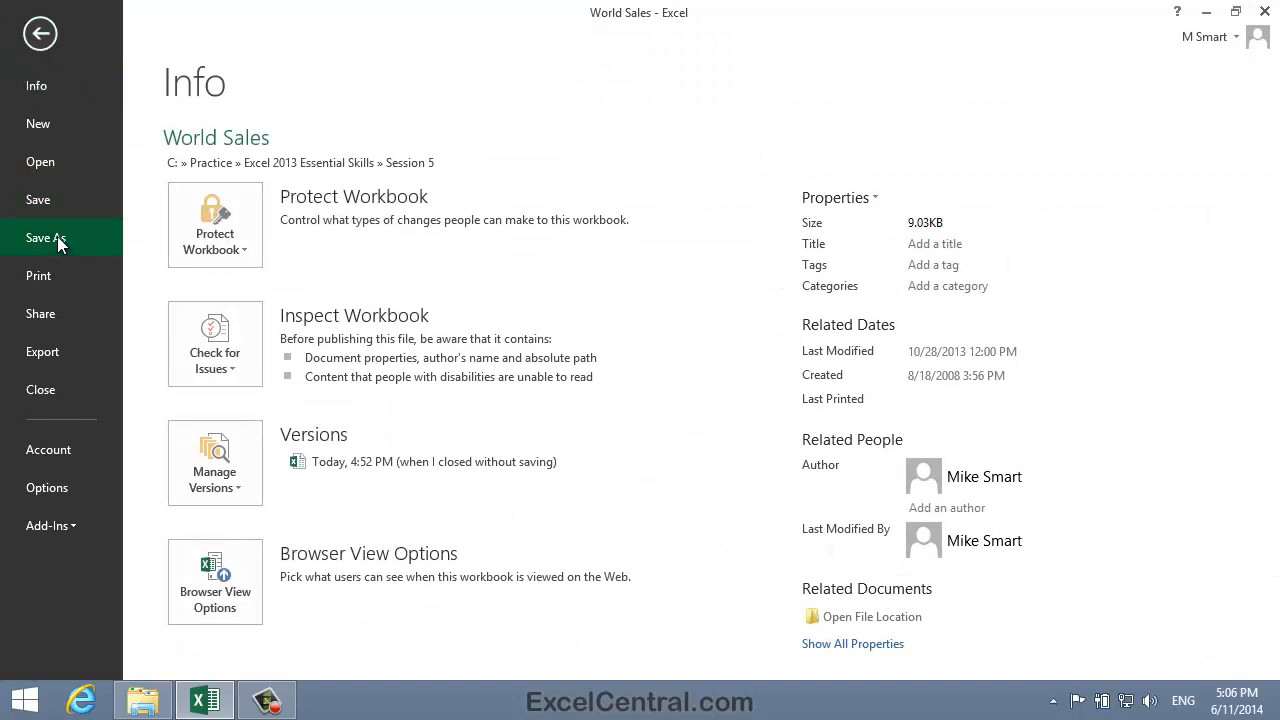
pyautogui.click(524, 622)
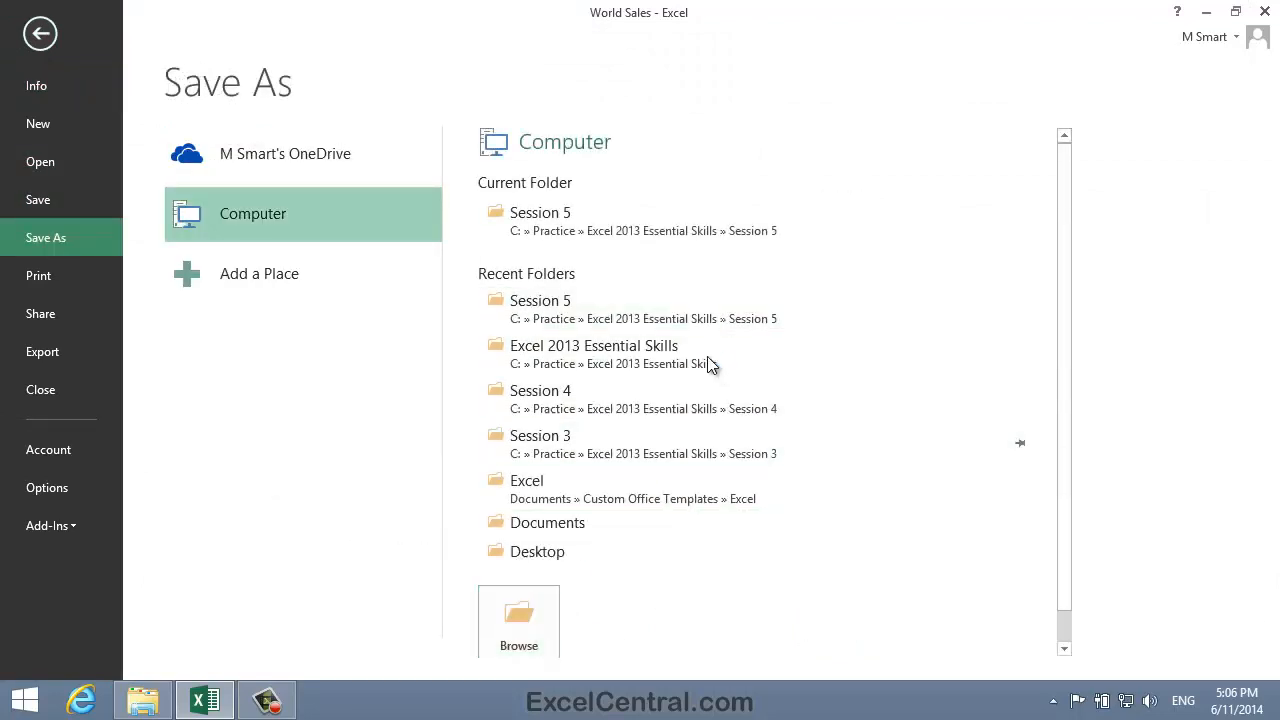
pyautogui.click(618, 410)
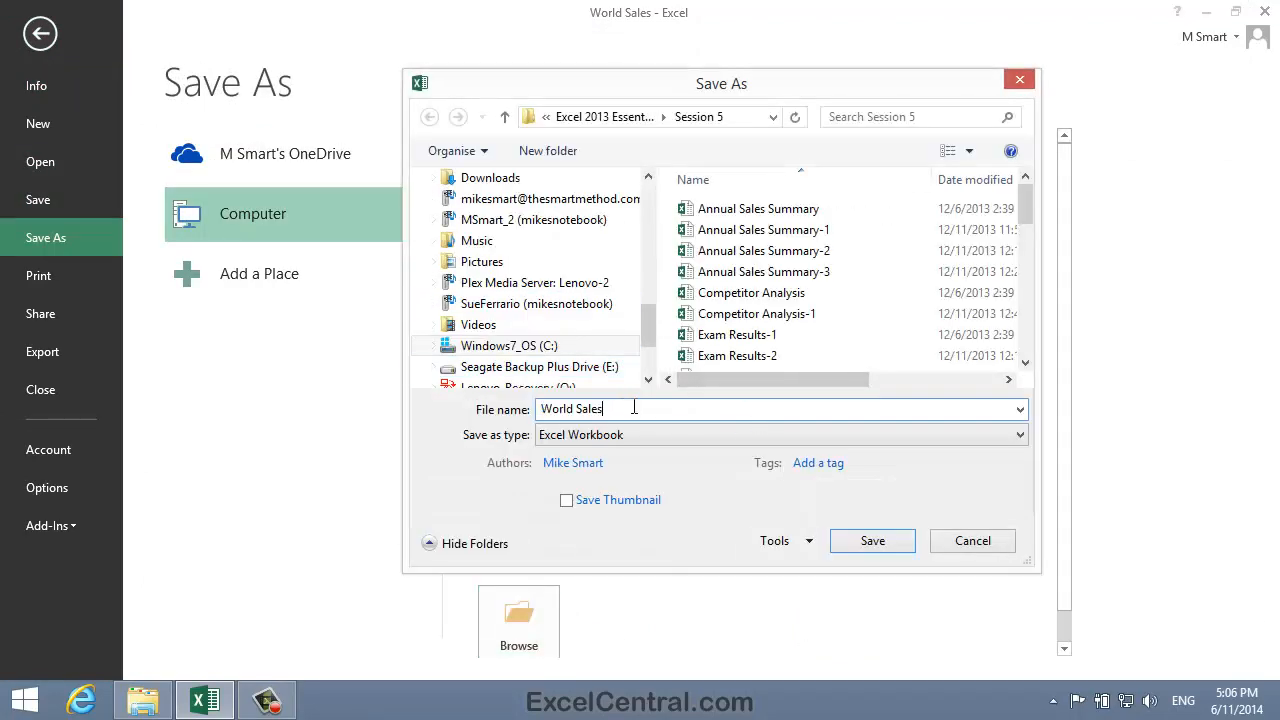
pyautogui.write('-1')
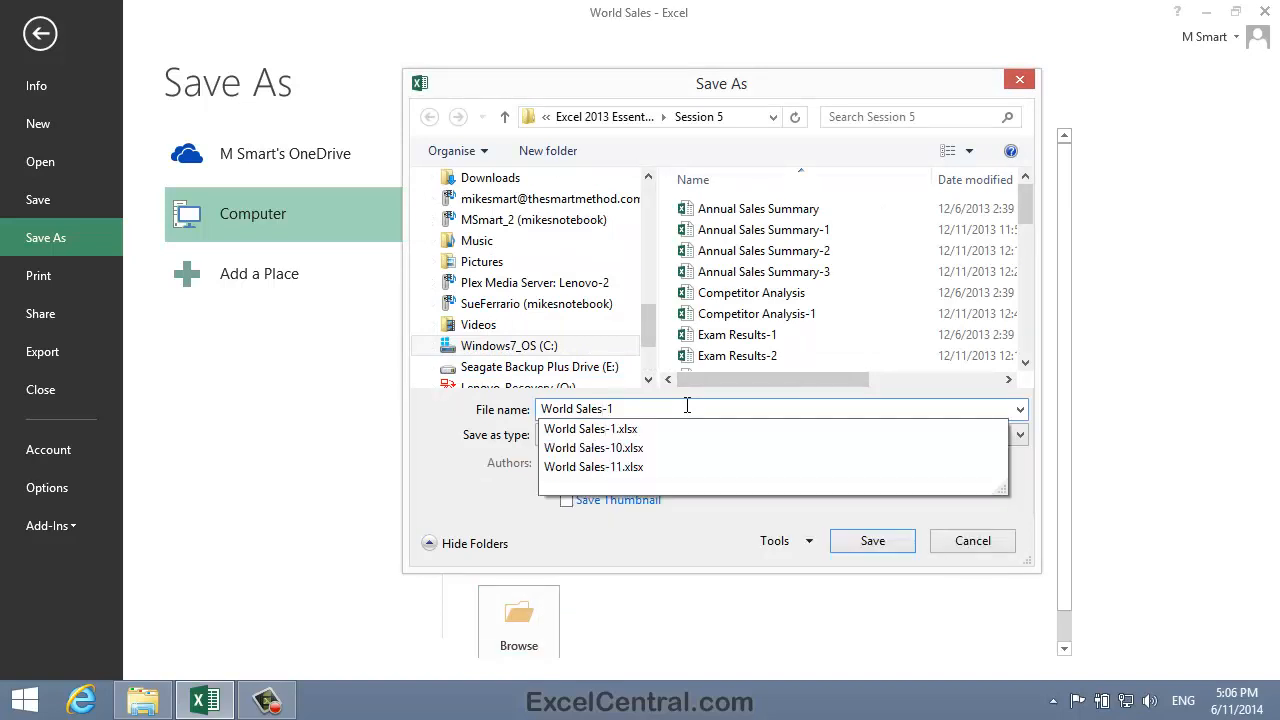
pyautogui.click(624, 121)
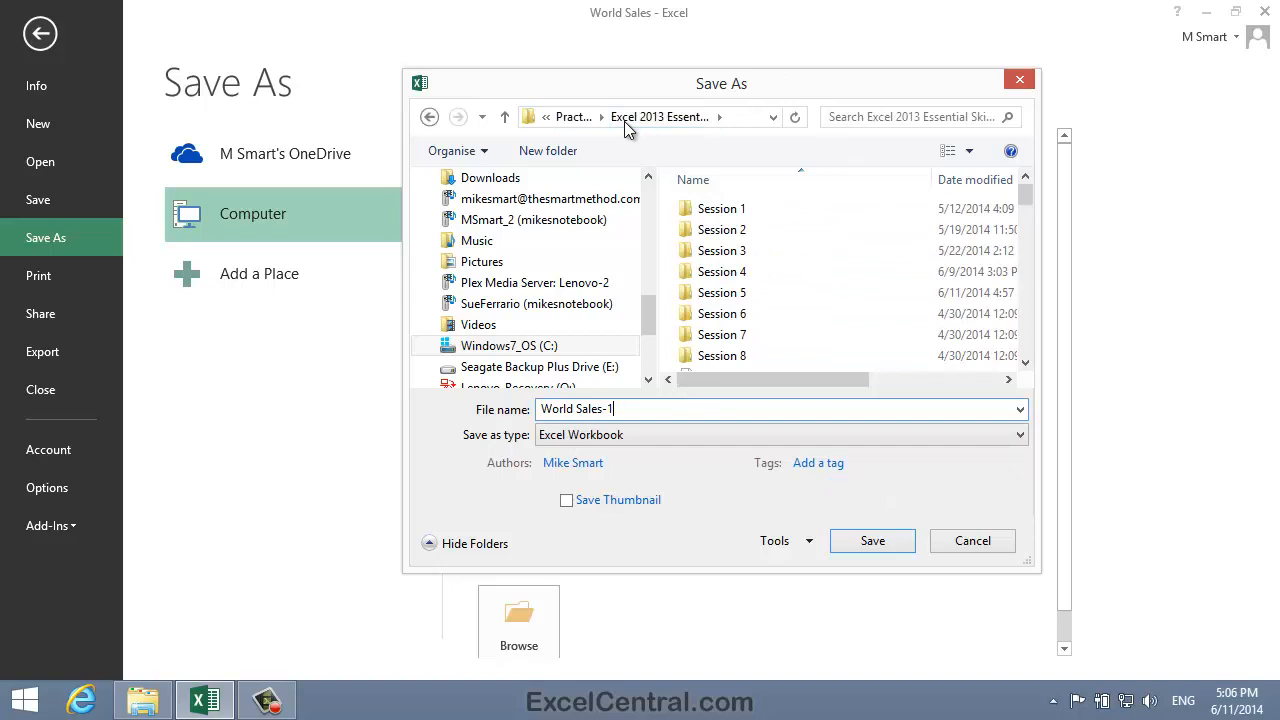
pyautogui.click(866, 545)
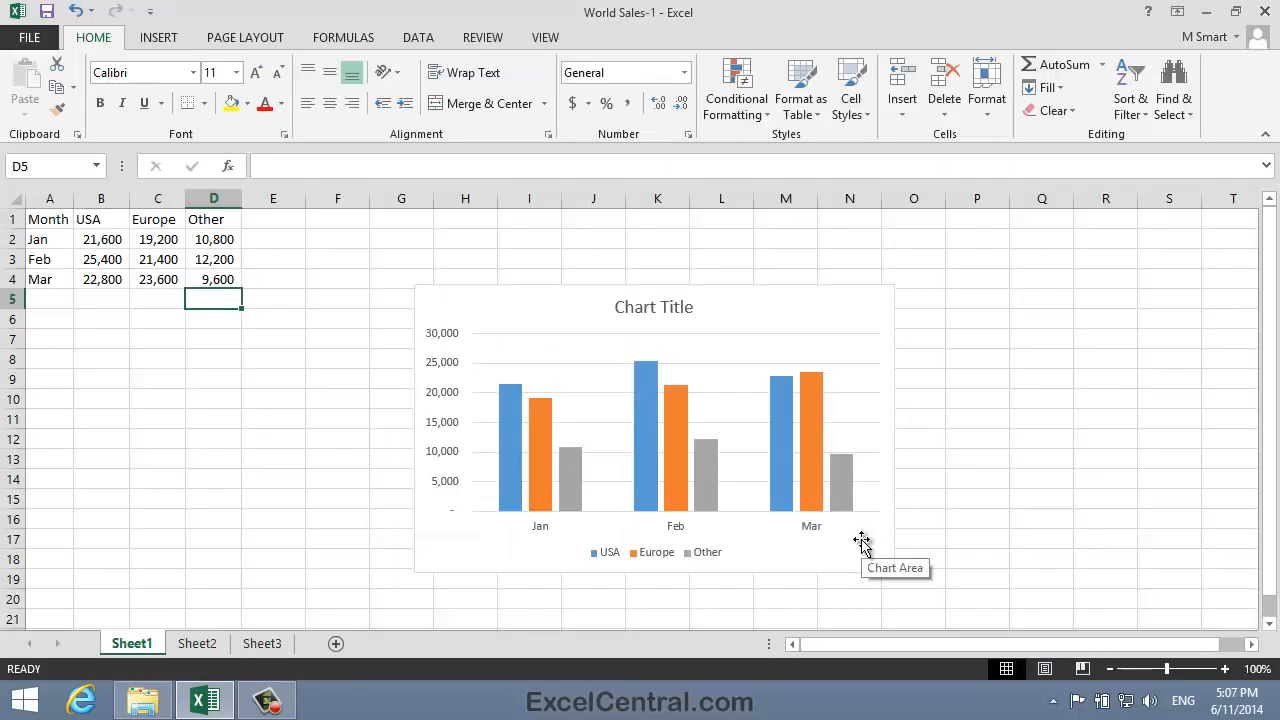